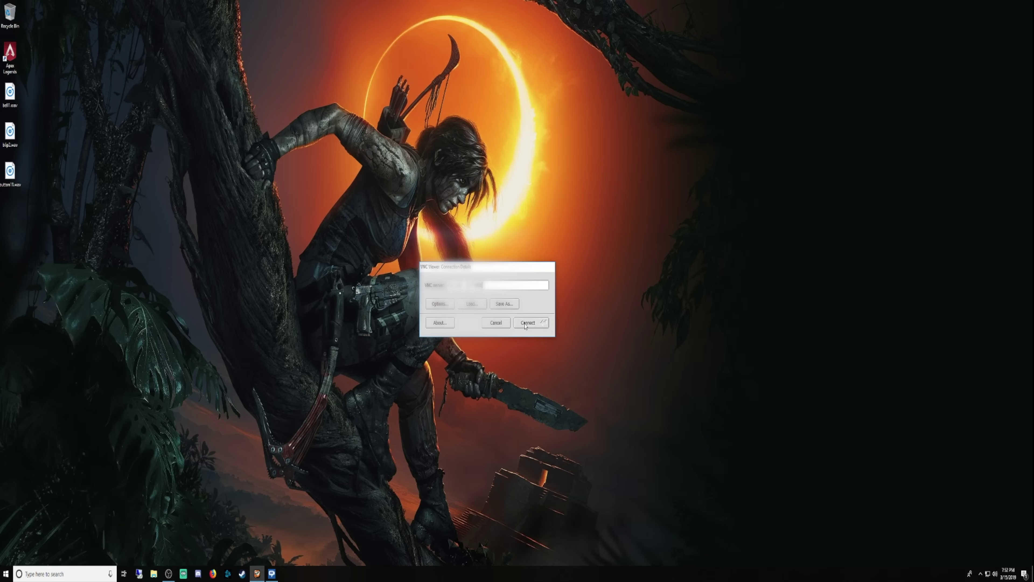
Connect TigerVNC to the remote server with the VNC password and reposition its window.
{"action": "left_click", "coordinate": [527, 323]}
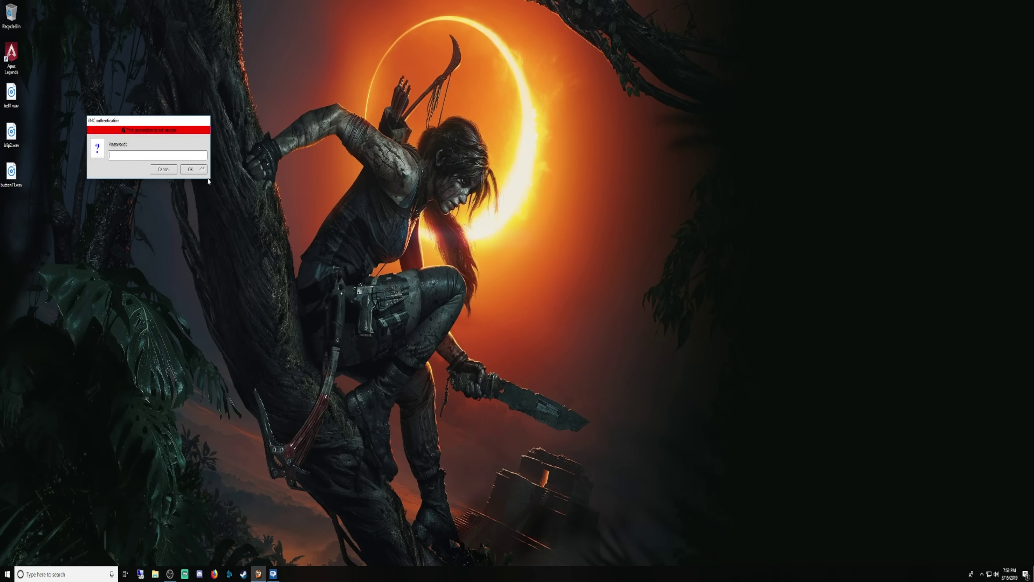
{"action": "type", "text": "*******"}
{"action": "key", "text": "Return"}
{"action": "left_click_drag", "start_coordinate": [399, 135], "coordinate": [494, 84]}
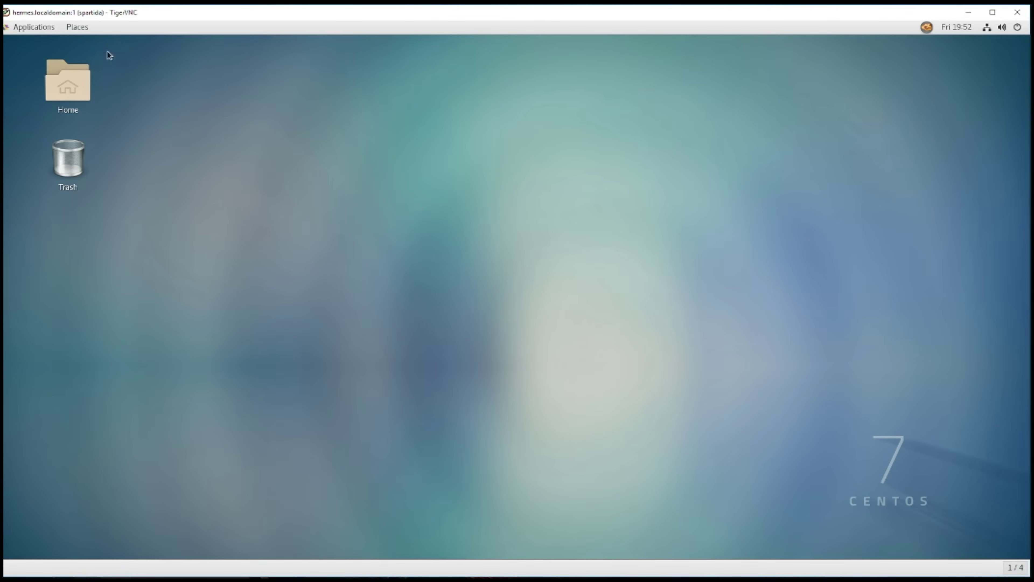
Launch Virtual Machine Manager from Applications > System Tools.
{"action": "right_click", "coordinate": [164, 77]}
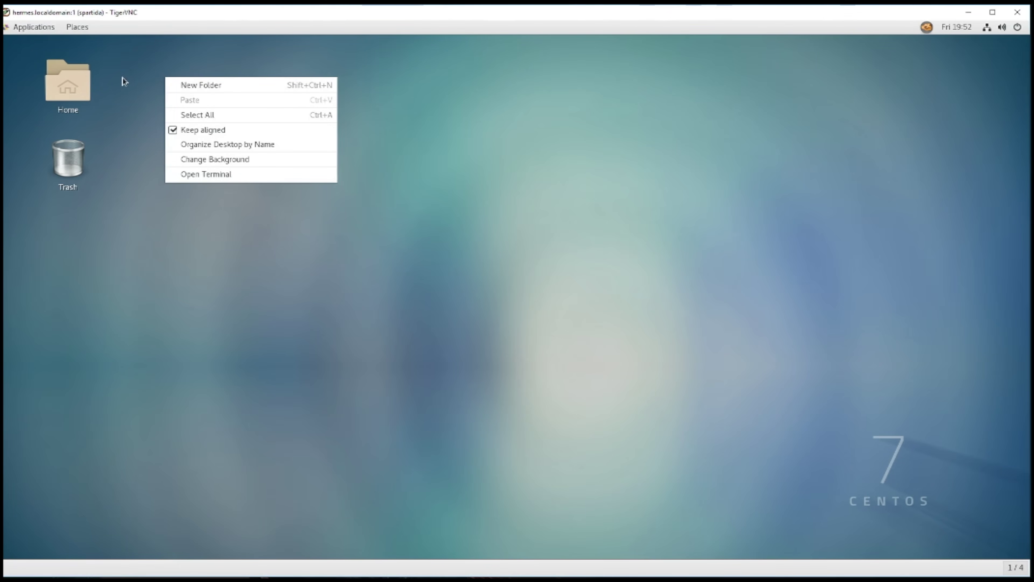
{"action": "left_click", "coordinate": [40, 26]}
{"action": "left_click", "coordinate": [36, 27]}
{"action": "mouse_move", "coordinate": [43, 173]}
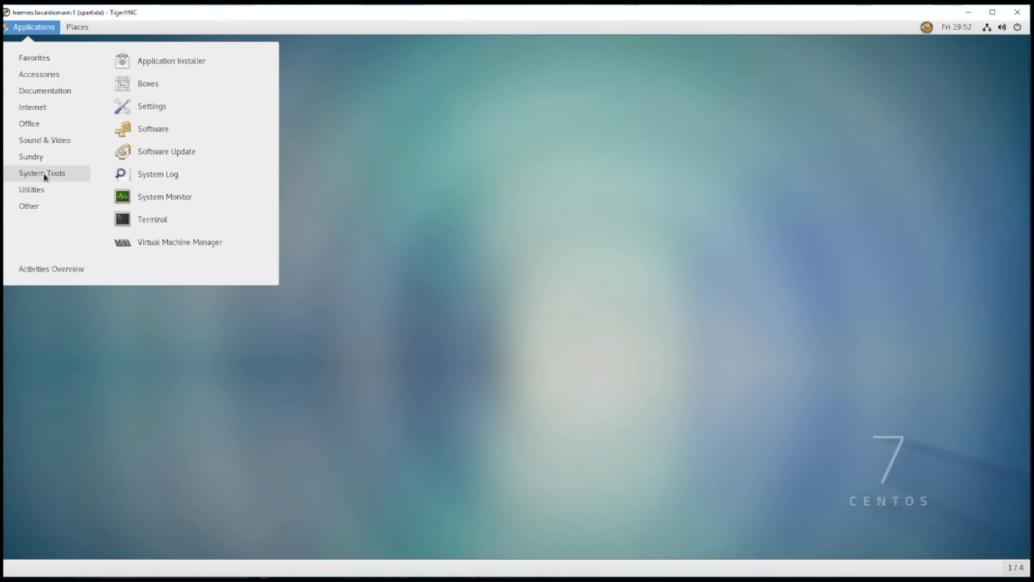
{"action": "left_click", "coordinate": [173, 244]}
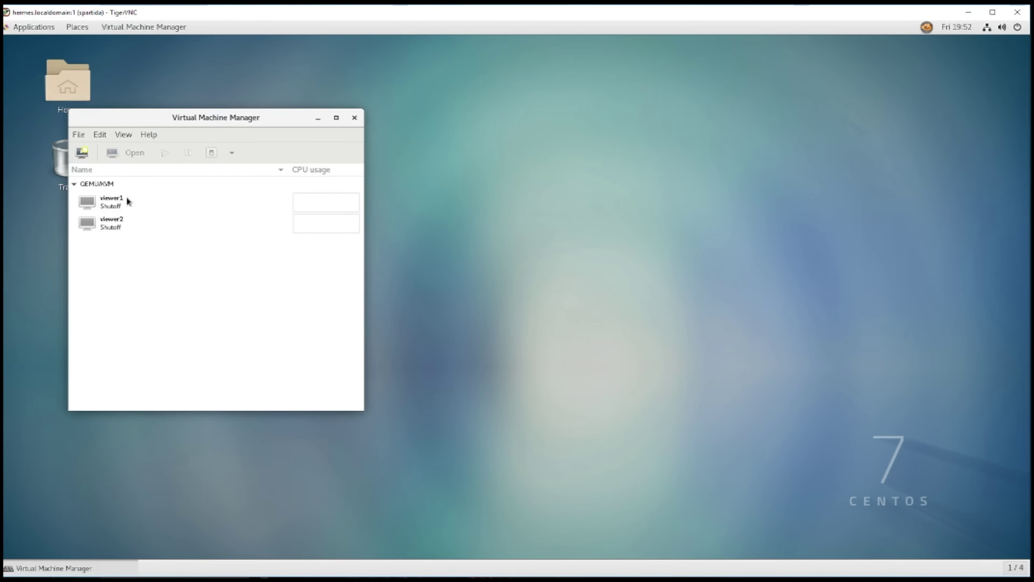
Run the viewer1 and viewer2 virtual machines.
{"action": "left_click", "coordinate": [127, 200]}
{"action": "right_click", "coordinate": [129, 207]}
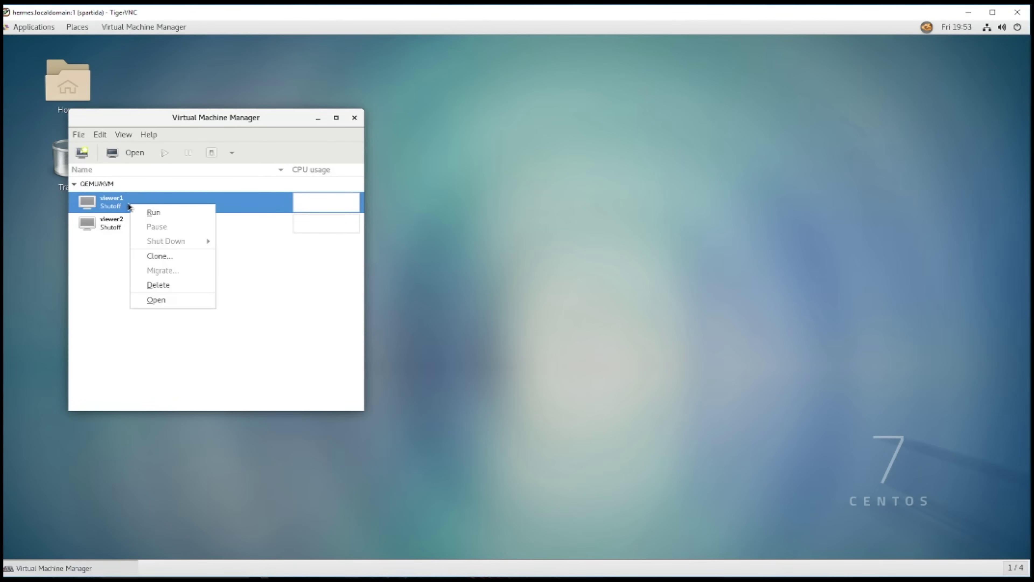
{"action": "left_click", "coordinate": [166, 213]}
{"action": "left_click", "coordinate": [129, 229]}
{"action": "right_click", "coordinate": [131, 231]}
{"action": "left_click", "coordinate": [156, 235]}
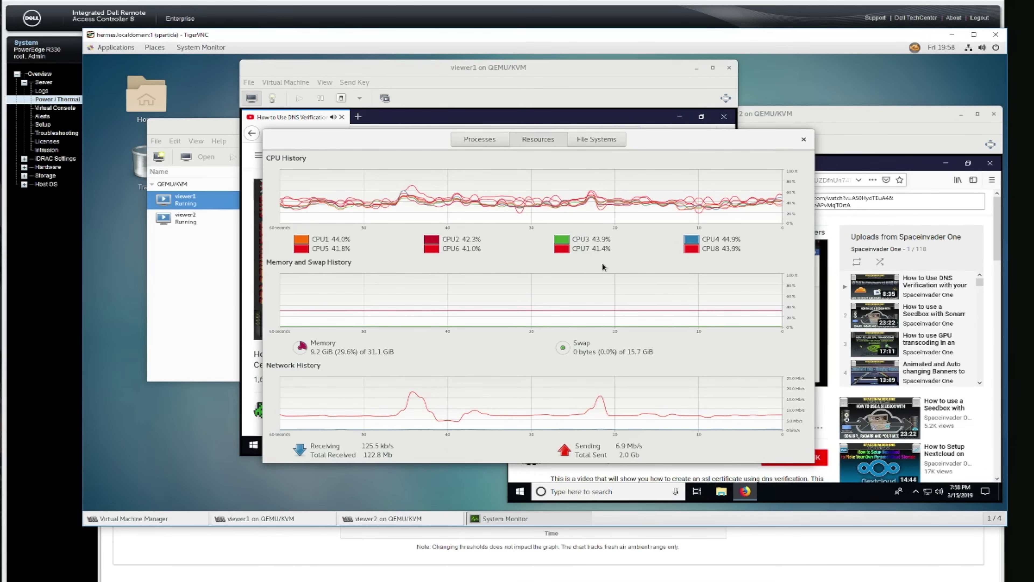
Check the YouTube playback in the viewer1 and viewer2 windows, then bring System Monitor forward.
{"action": "left_click", "coordinate": [582, 116]}
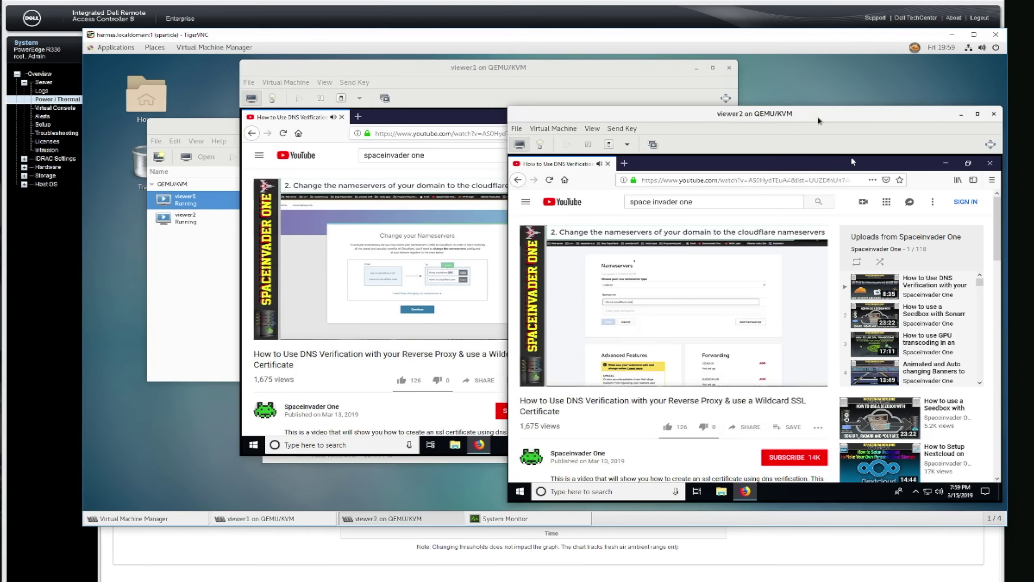
{"action": "left_click", "coordinate": [819, 121]}
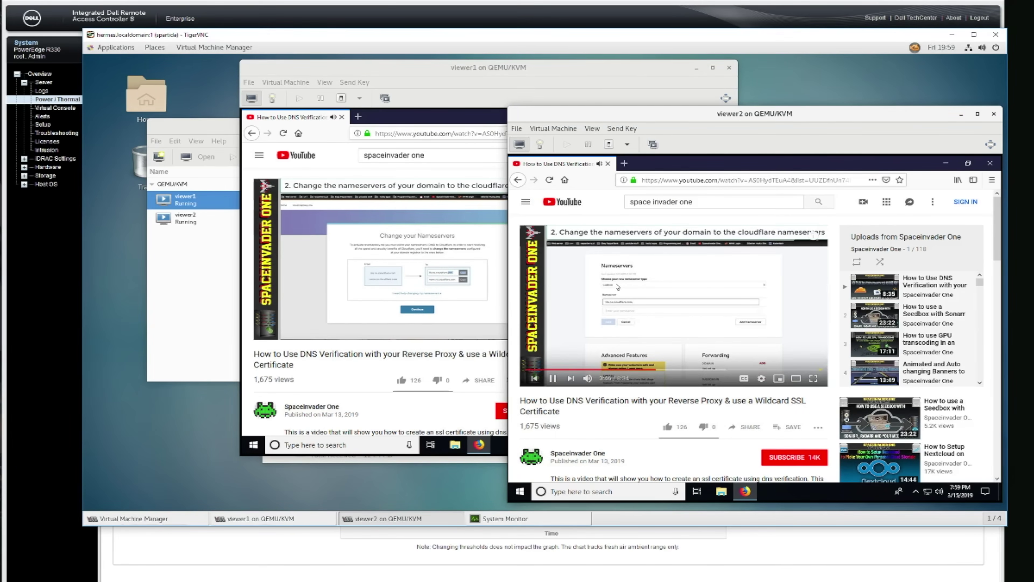
{"action": "left_click", "coordinate": [405, 76]}
{"action": "left_click", "coordinate": [505, 519]}
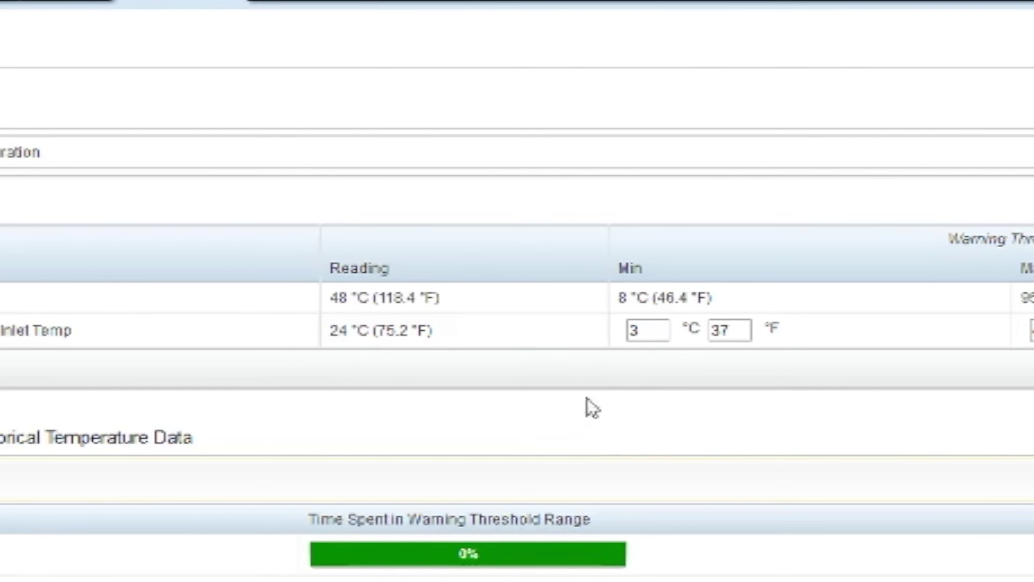
Highlight the CPU1 Temp reading of 48 °C (118.4 °F) on the Temperatures page.
{"action": "left_click_drag", "start_coordinate": [336, 292], "coordinate": [425, 297]}
{"action": "left_click", "coordinate": [480, 311]}
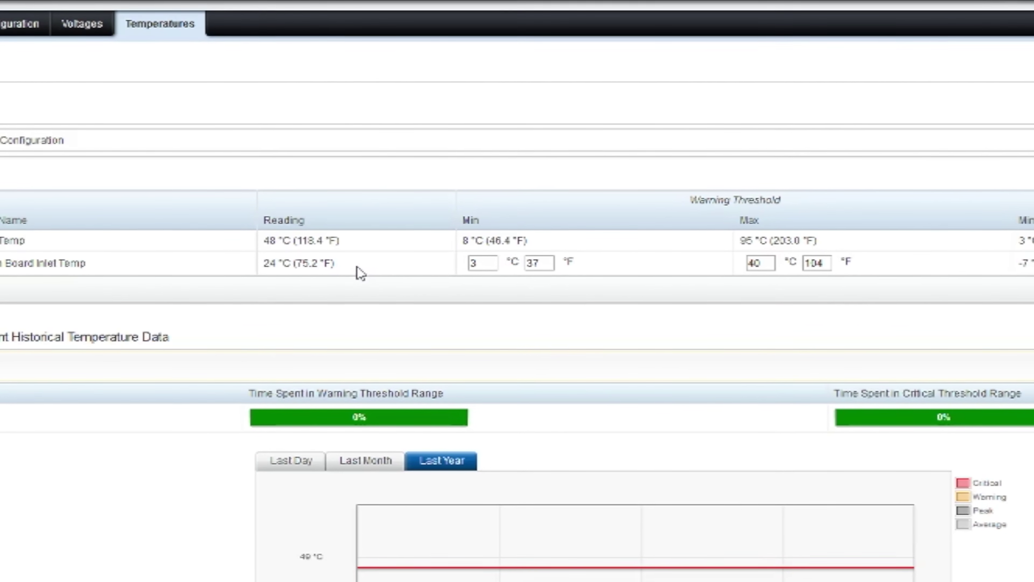
{"action": "left_click_drag", "start_coordinate": [261, 241], "coordinate": [347, 251]}
{"action": "left_click", "coordinate": [344, 251]}
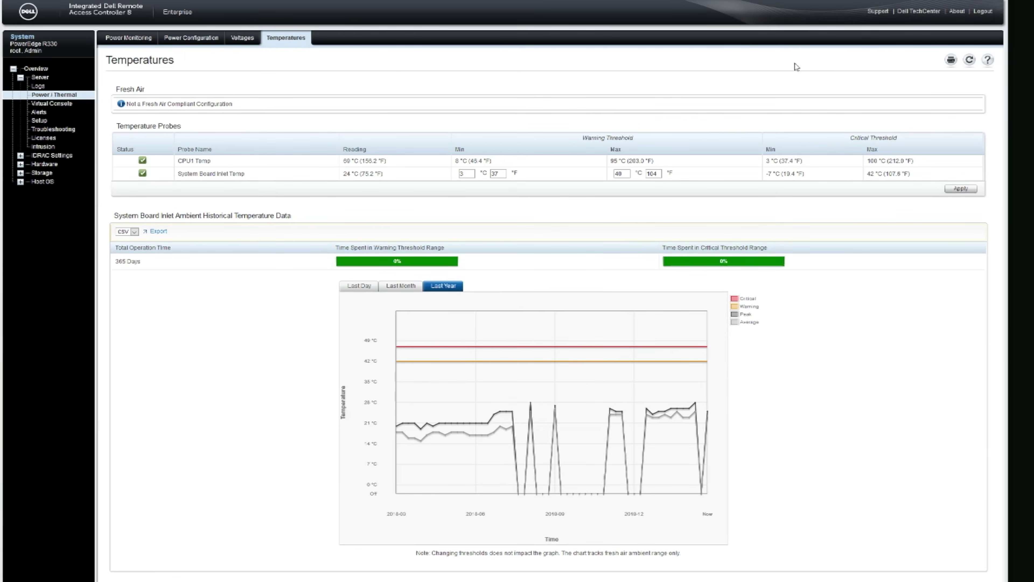
Refresh the probe readings and check both VMs' YouTube windows on the remote desktop.
{"action": "left_click", "coordinate": [971, 61]}
{"action": "key", "text": "alt+Tab"}
{"action": "left_click", "coordinate": [333, 199]}
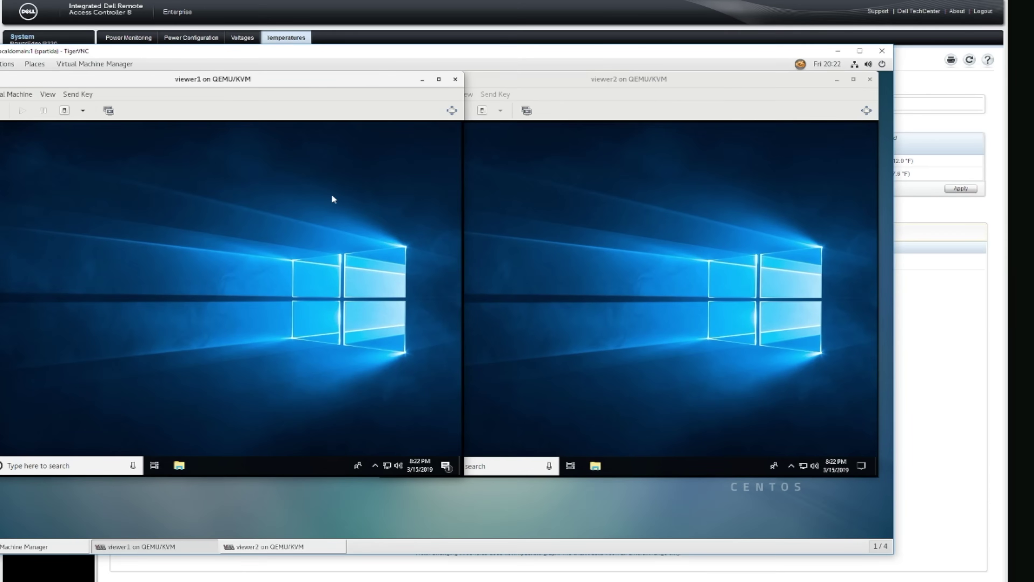
{"action": "left_click", "coordinate": [600, 162]}
{"action": "key", "text": "alt+Tab"}
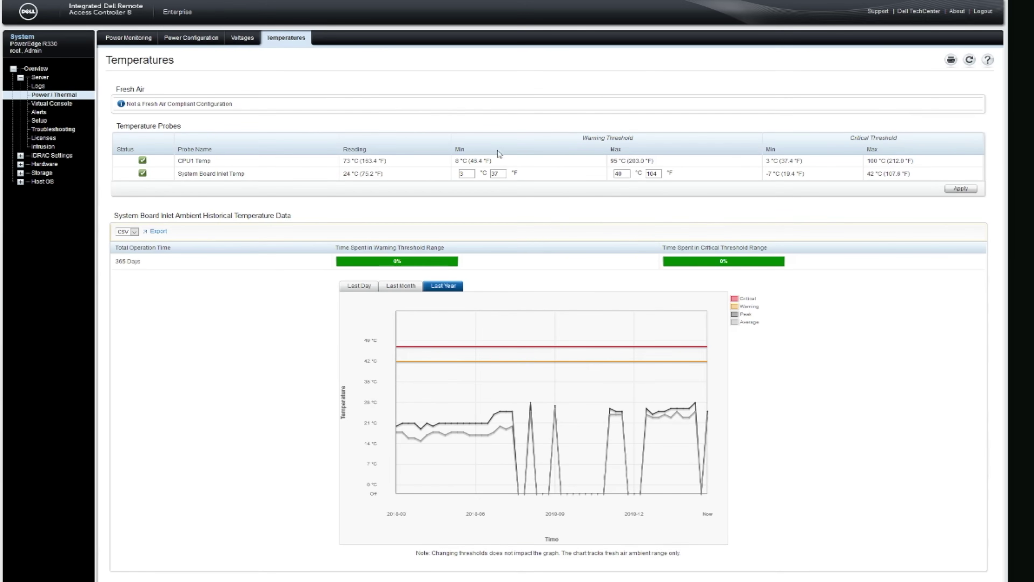
Keep refreshing the Temperatures page as CPU1 climbs to 94 °C.
{"action": "left_click", "coordinate": [970, 61]}
{"action": "left_click", "coordinate": [972, 61]}
{"action": "left_click", "coordinate": [972, 61]}
{"action": "left_click", "coordinate": [973, 62]}
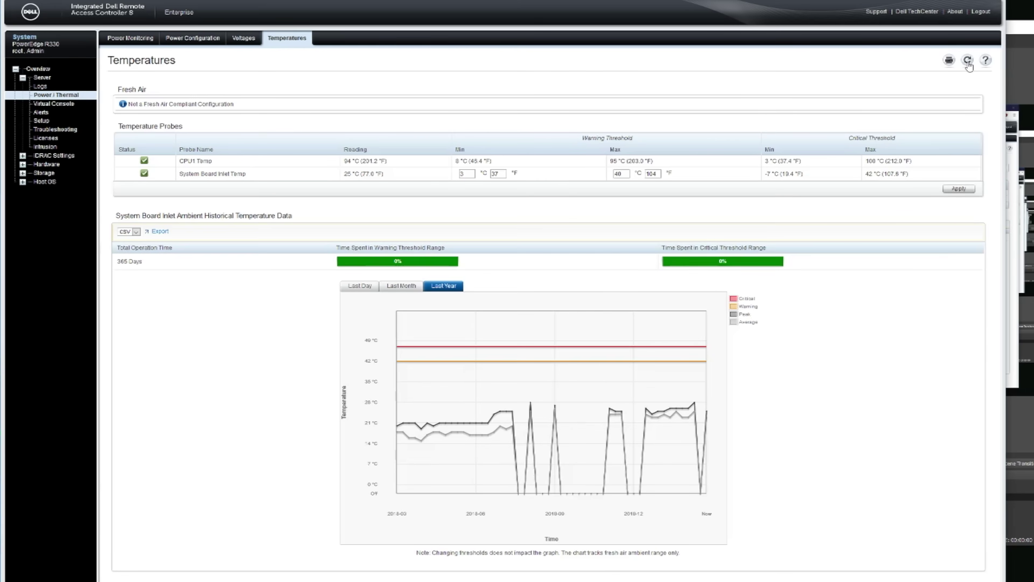
{"action": "left_click", "coordinate": [968, 62]}
{"action": "left_click", "coordinate": [968, 62]}
{"action": "left_click", "coordinate": [968, 61]}
{"action": "left_click", "coordinate": [968, 62]}
{"action": "left_click", "coordinate": [968, 62]}
Glance at the remote desktop, then refresh the iDRAC temperature readings several more times.
{"action": "key", "text": "alt+Tab"}
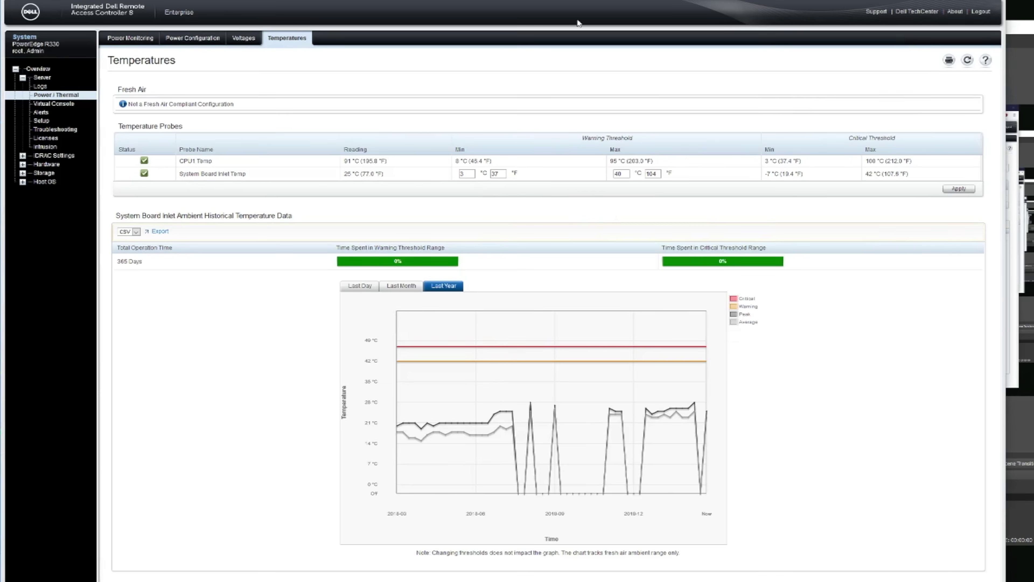
{"action": "key", "text": "alt+Tab"}
{"action": "left_click", "coordinate": [967, 62]}
{"action": "left_click", "coordinate": [967, 61]}
{"action": "left_click", "coordinate": [967, 62]}
{"action": "left_click", "coordinate": [967, 61]}
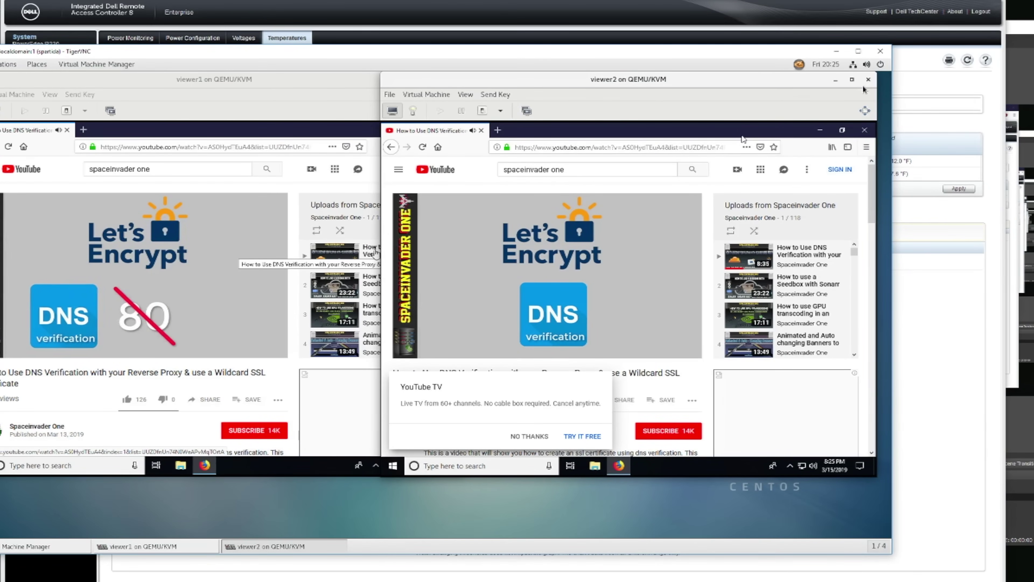
Close the viewer2 and viewer1 windows and power off the CentOS machine.
{"action": "key", "text": "alt+F4"}
{"action": "left_click", "coordinate": [455, 79]}
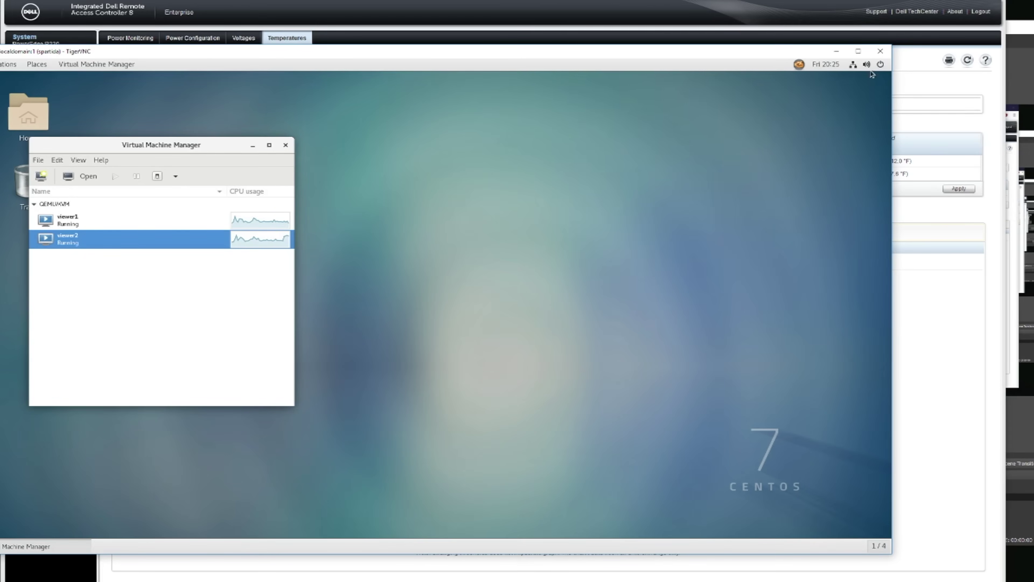
{"action": "left_click", "coordinate": [880, 64]}
{"action": "left_click", "coordinate": [843, 199]}
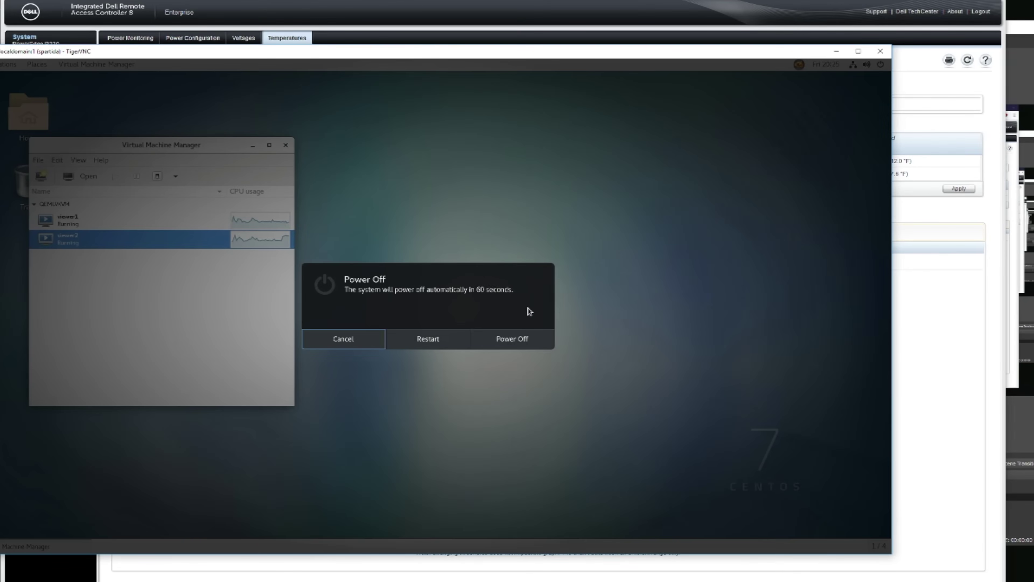
{"action": "left_click", "coordinate": [512, 344]}
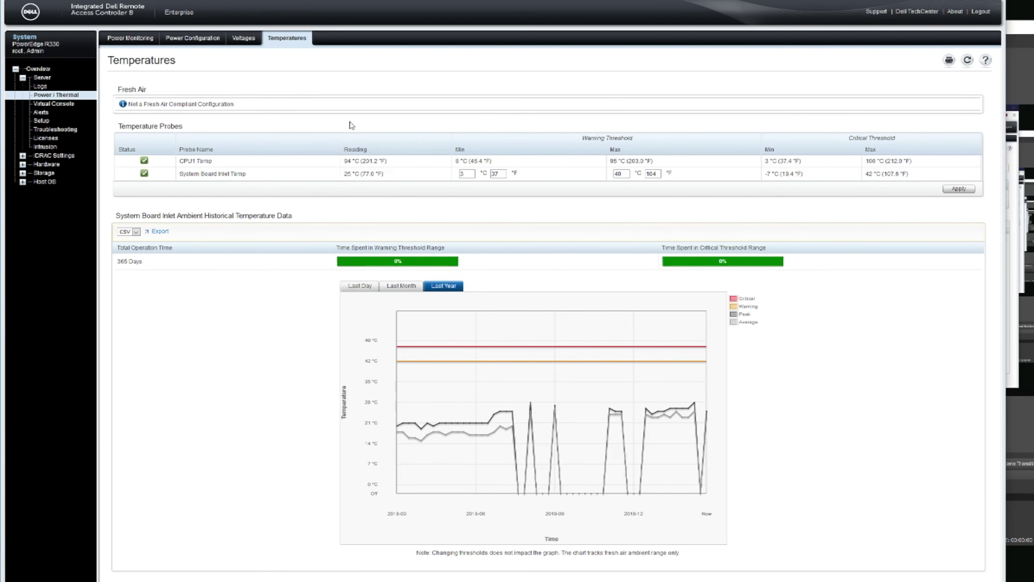
Refresh the Temperatures page repeatedly until CPU1 Temp reads 83 °C.
{"action": "left_click", "coordinate": [970, 63]}
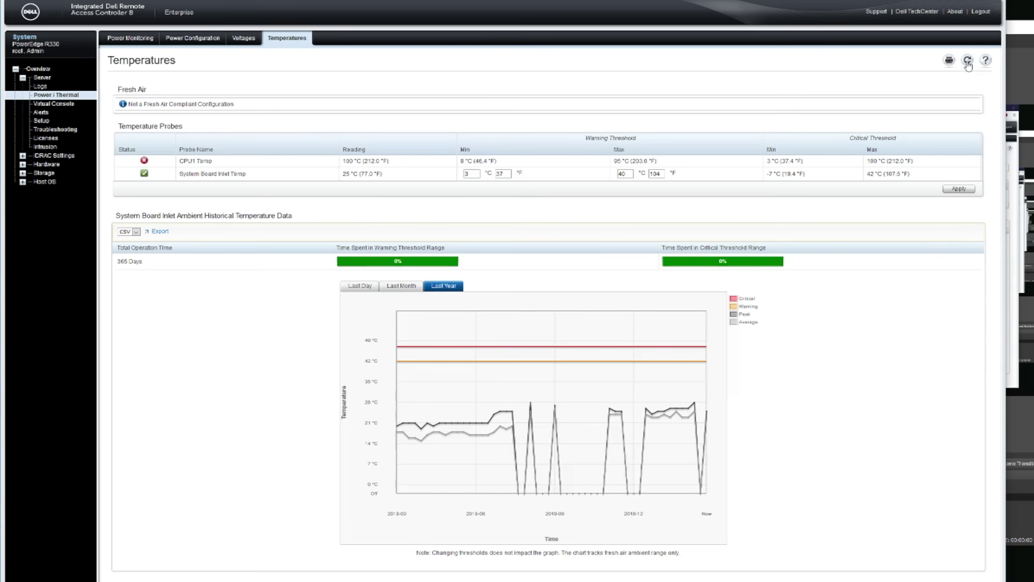
{"action": "left_click", "coordinate": [968, 63]}
{"action": "left_click", "coordinate": [969, 63]}
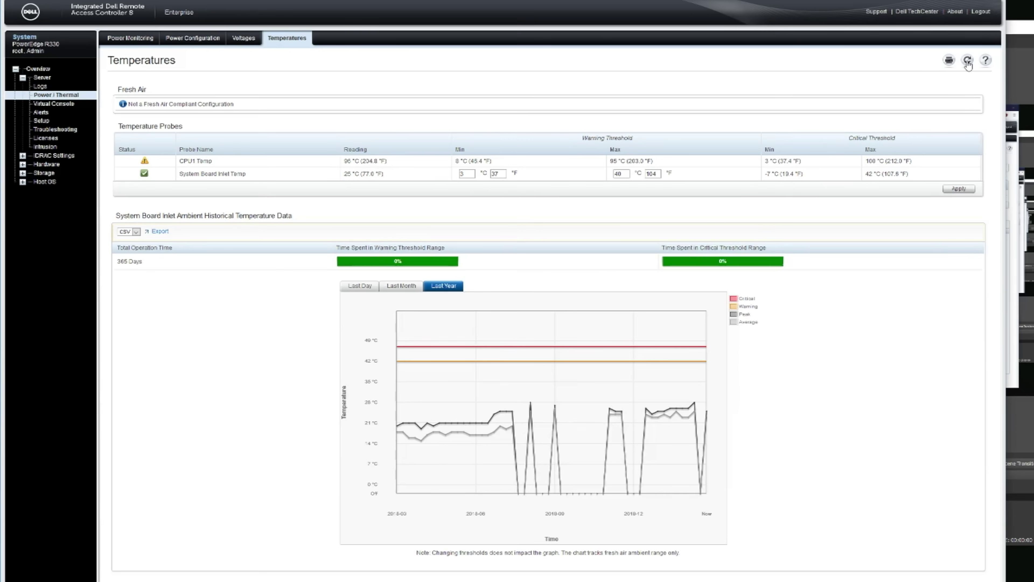
{"action": "left_click", "coordinate": [968, 63]}
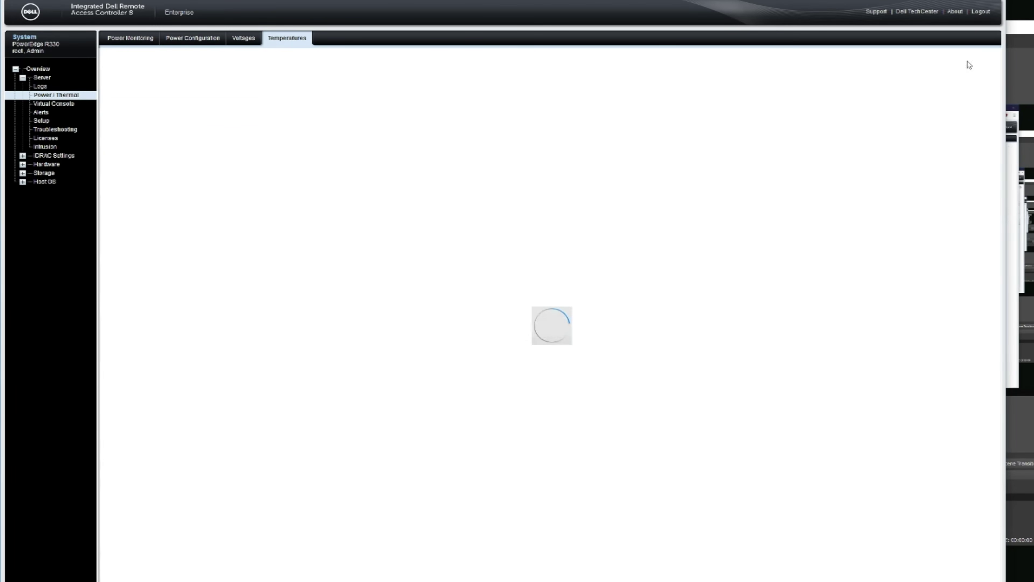
{"action": "left_click", "coordinate": [968, 63]}
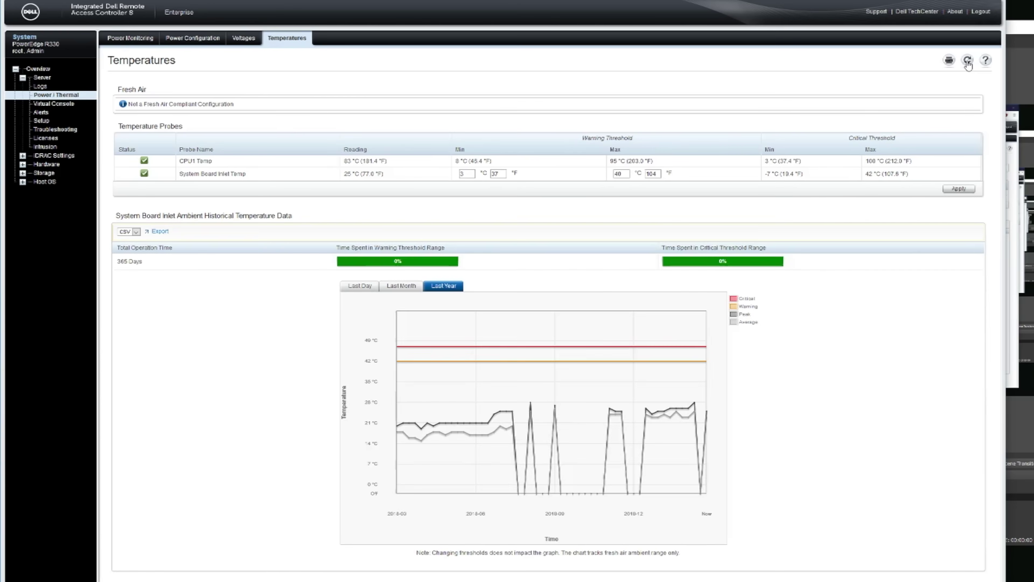
{"action": "left_click", "coordinate": [968, 63]}
{"action": "left_click", "coordinate": [967, 62]}
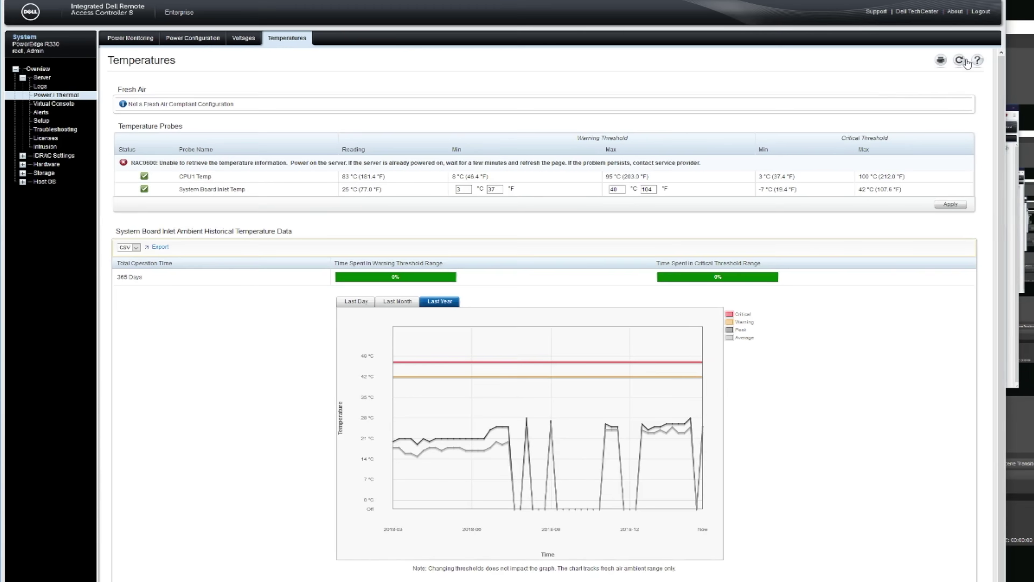
{"action": "left_click", "coordinate": [967, 62]}
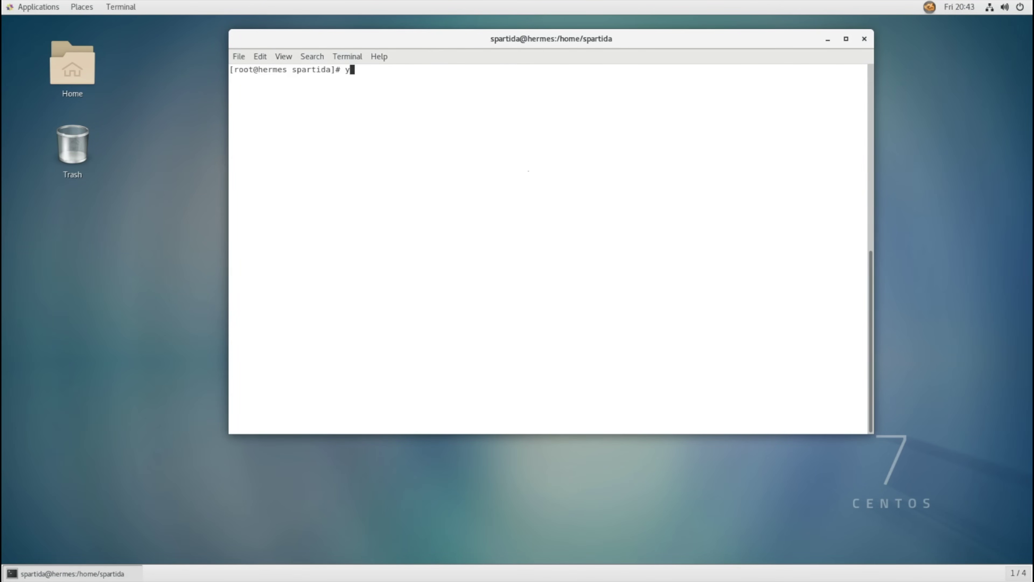
Install ipmitool with yum, answering y to the package prompt.
{"action": "type", "text": "um install ipmitool"}
{"action": "key", "text": "Return"}
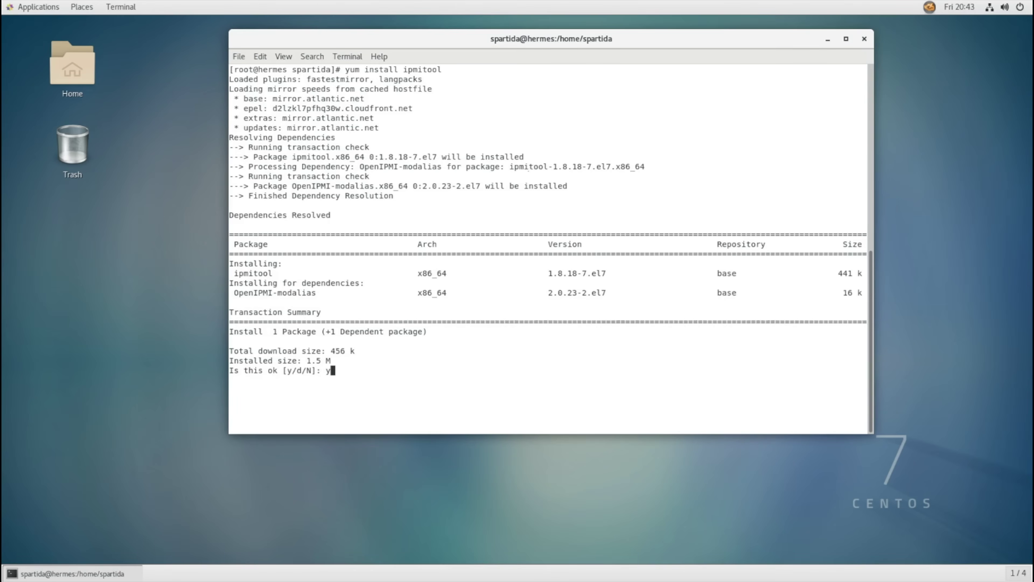
{"action": "key", "text": "Return"}
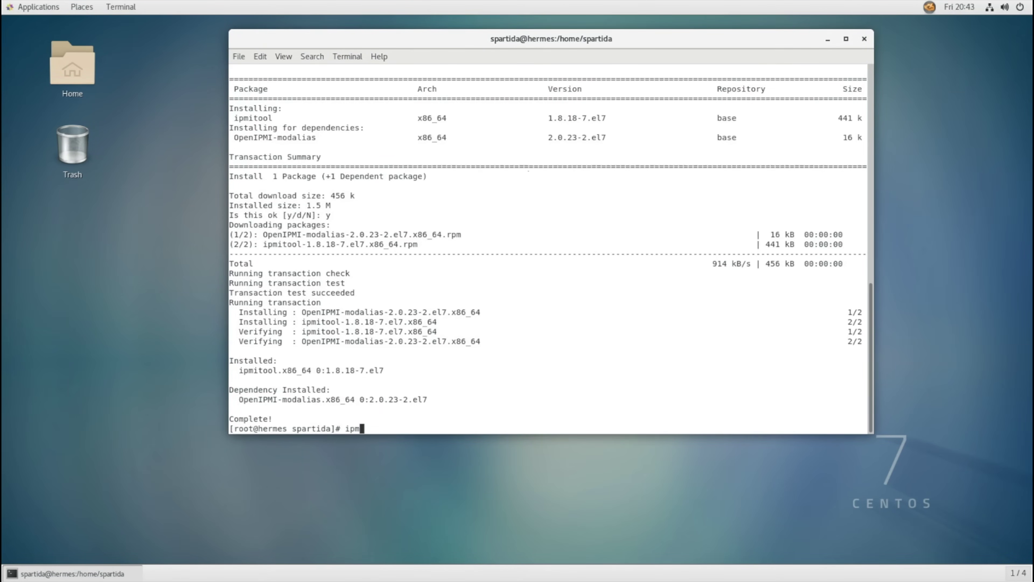
Begin an ipmitool -I lanplus command using Tab completion.
{"action": "key", "text": "Tab"}
{"action": "key", "text": "Tab"}
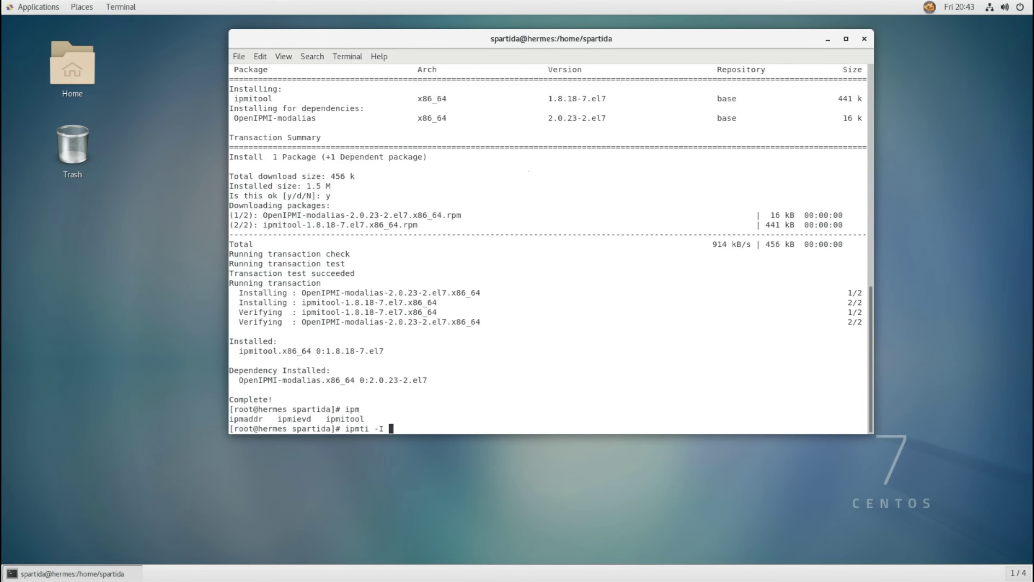
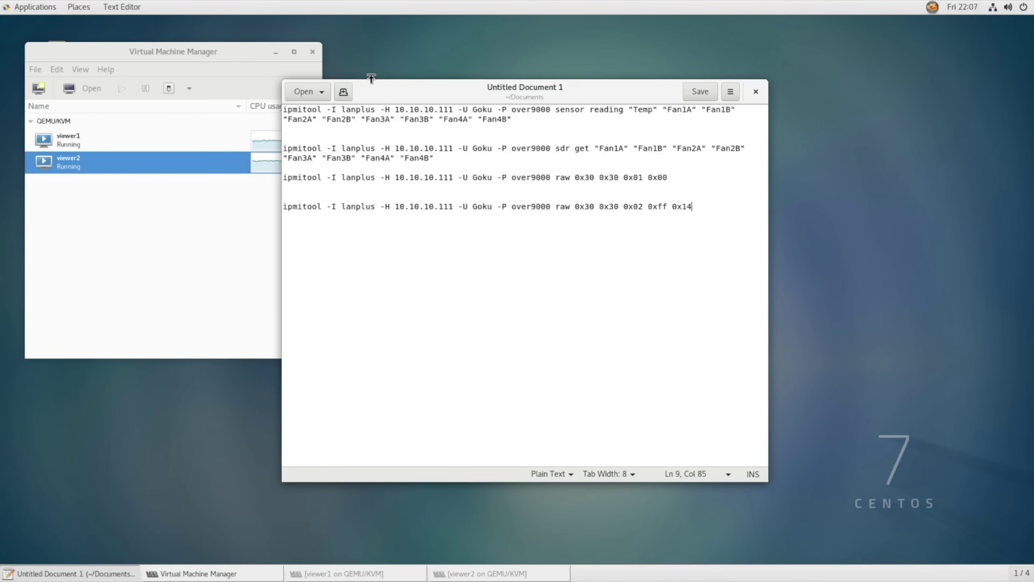
{"action": "left_click", "coordinate": [534, 119]}
{"action": "left_click_drag", "start_coordinate": [284, 114], "coordinate": [514, 122]}
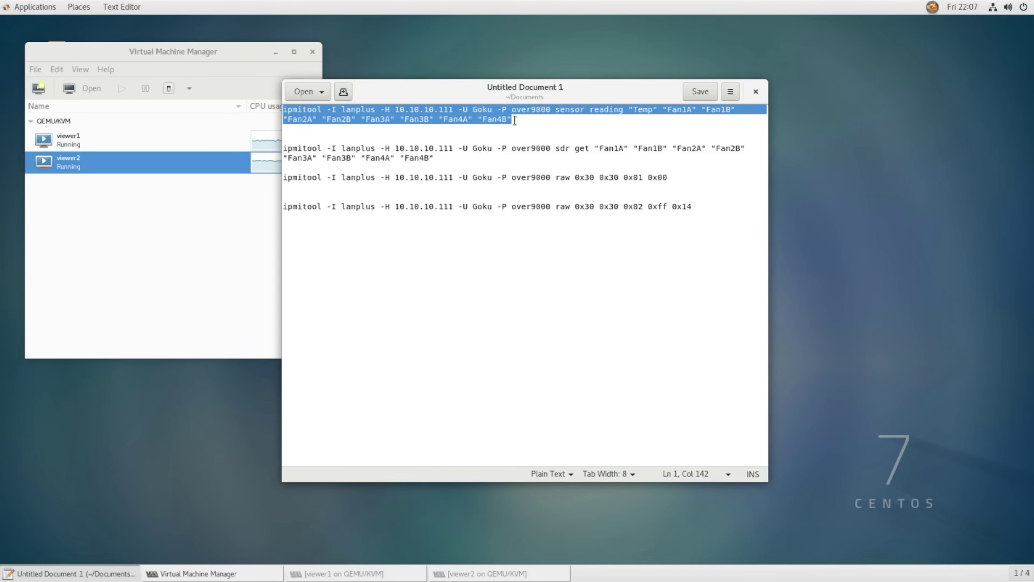
{"action": "triple_click", "coordinate": [515, 121]}
{"action": "left_click", "coordinate": [517, 120]}
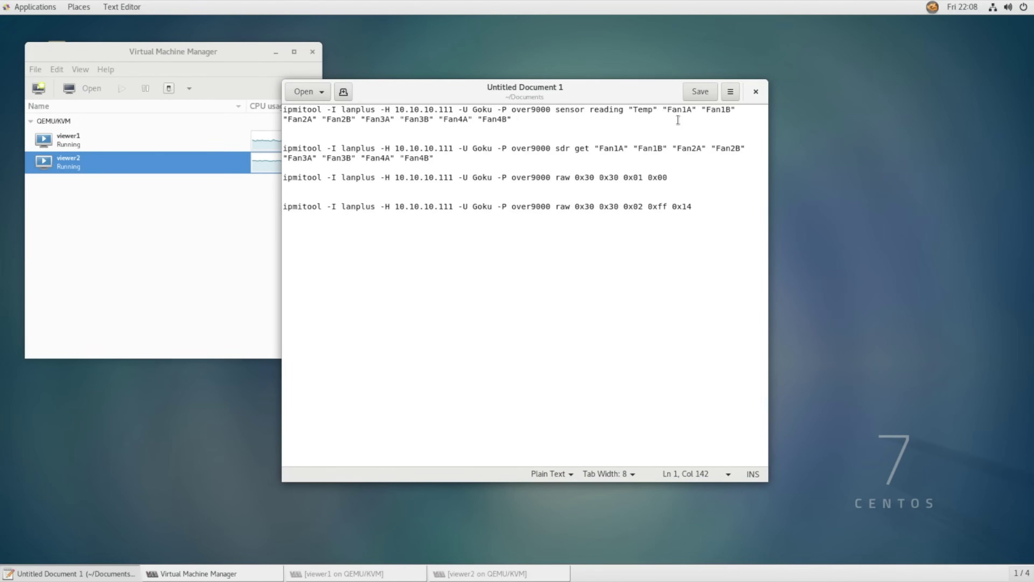
{"action": "left_click", "coordinate": [642, 113]}
{"action": "double_click", "coordinate": [642, 113]}
{"action": "left_click", "coordinate": [674, 113]}
{"action": "left_click_drag", "start_coordinate": [667, 113], "coordinate": [693, 113]}
{"action": "left_click", "coordinate": [686, 113]}
{"action": "left_click", "coordinate": [516, 119]}
{"action": "key", "text": "shift+Left"}
{"action": "key", "text": "shift+Left"}
{"action": "key", "text": "shift+Left"}
{"action": "key", "text": "shift+Left"}
{"action": "key", "text": "shift+Left"}
{"action": "key", "text": "shift+Left"}
{"action": "key", "text": "shift+Left"}
{"action": "left_click", "coordinate": [521, 122]}
{"action": "triple_click", "coordinate": [450, 156]}
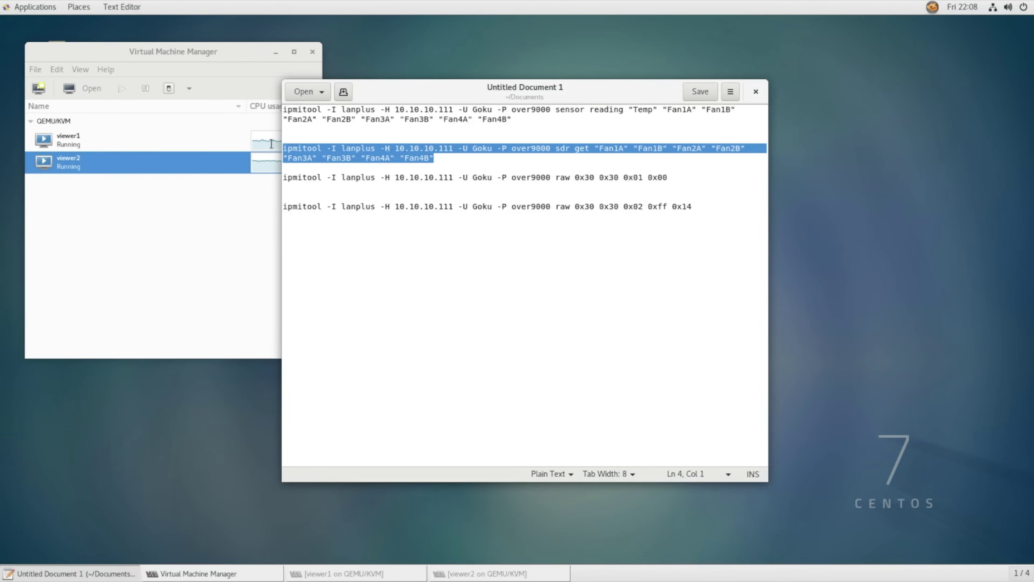
{"action": "left_click", "coordinate": [477, 158]}
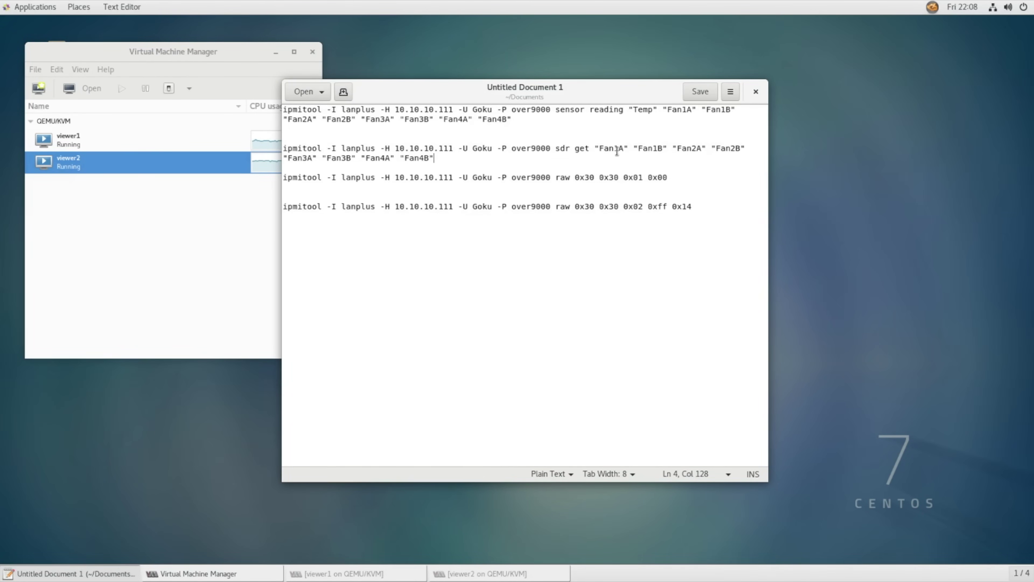
{"action": "left_click", "coordinate": [594, 148], "text": "shift"}
{"action": "left_click", "coordinate": [520, 155]}
{"action": "left_click_drag", "start_coordinate": [440, 157], "coordinate": [277, 139]}
{"action": "left_click", "coordinate": [442, 158]}
Highlight the raw 0x01 0x00 fan command and its raw bytes in gedit.
{"action": "left_click_drag", "start_coordinate": [673, 177], "coordinate": [275, 179]}
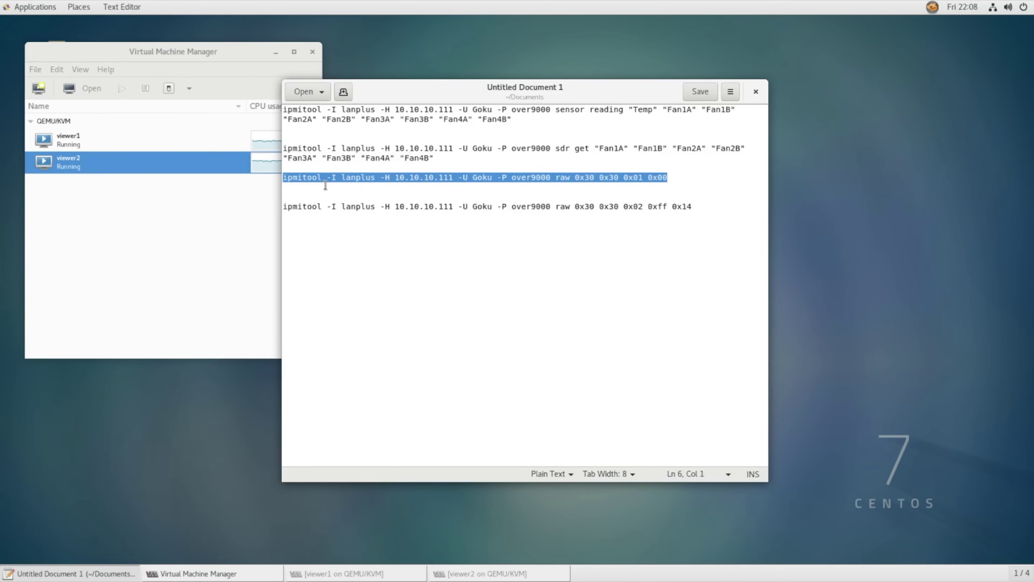
{"action": "left_click", "coordinate": [355, 178]}
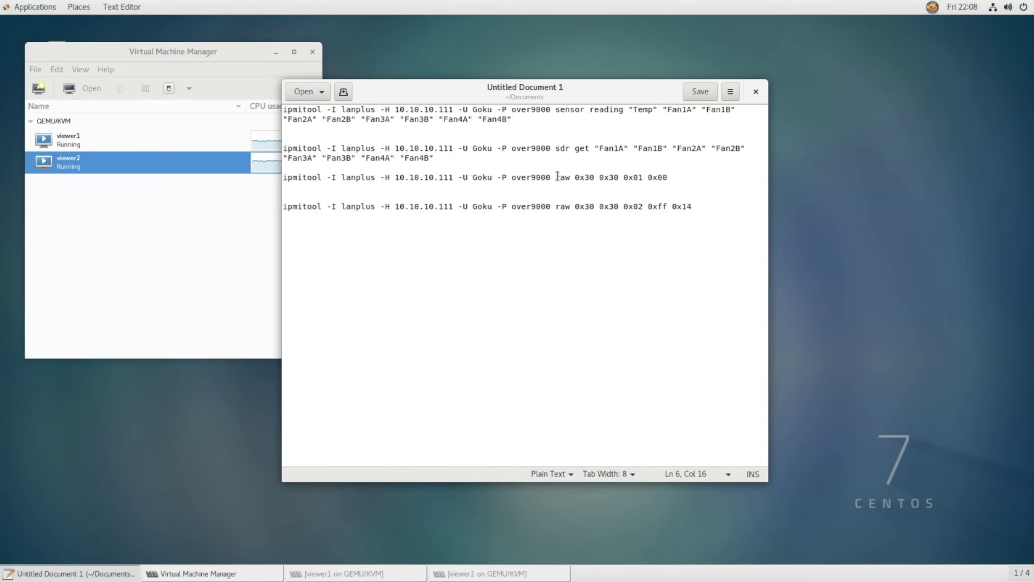
{"action": "mouse_move", "coordinate": [557, 177]}
{"action": "left_mouse_down"}
{"action": "mouse_move", "coordinate": [684, 181]}
{"action": "mouse_move", "coordinate": [576, 178]}
{"action": "left_mouse_up"}
{"action": "left_click", "coordinate": [670, 178]}
{"action": "left_click", "coordinate": [605, 180]}
Highlight the last fan-speed command and its bytes 0x30 0x30 0x02 0xff 0x14.
{"action": "left_click_drag", "start_coordinate": [284, 206], "coordinate": [693, 209]}
{"action": "left_click", "coordinate": [693, 208]}
{"action": "left_click_drag", "start_coordinate": [692, 208], "coordinate": [574, 206]}
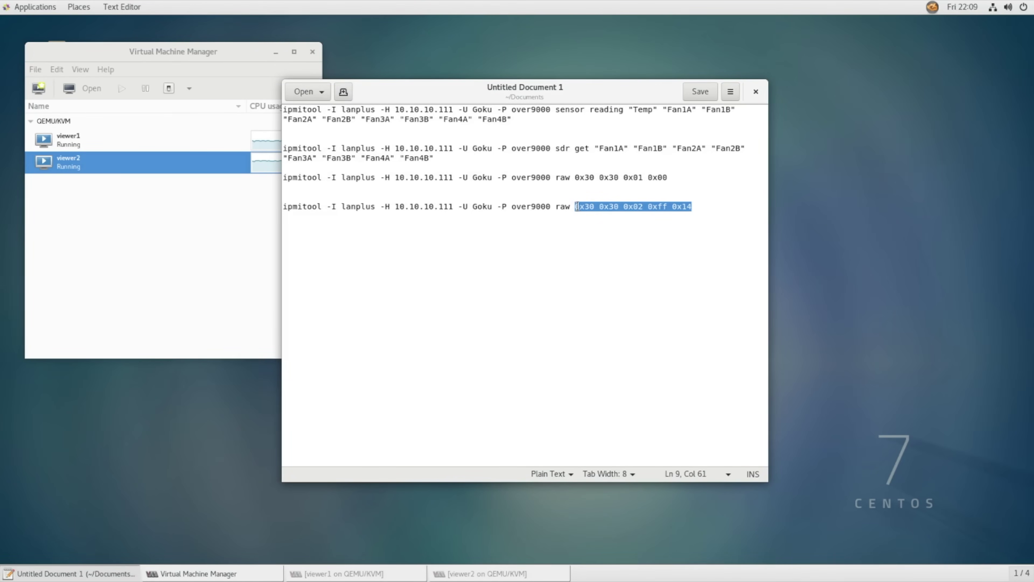
{"action": "left_click", "coordinate": [575, 206]}
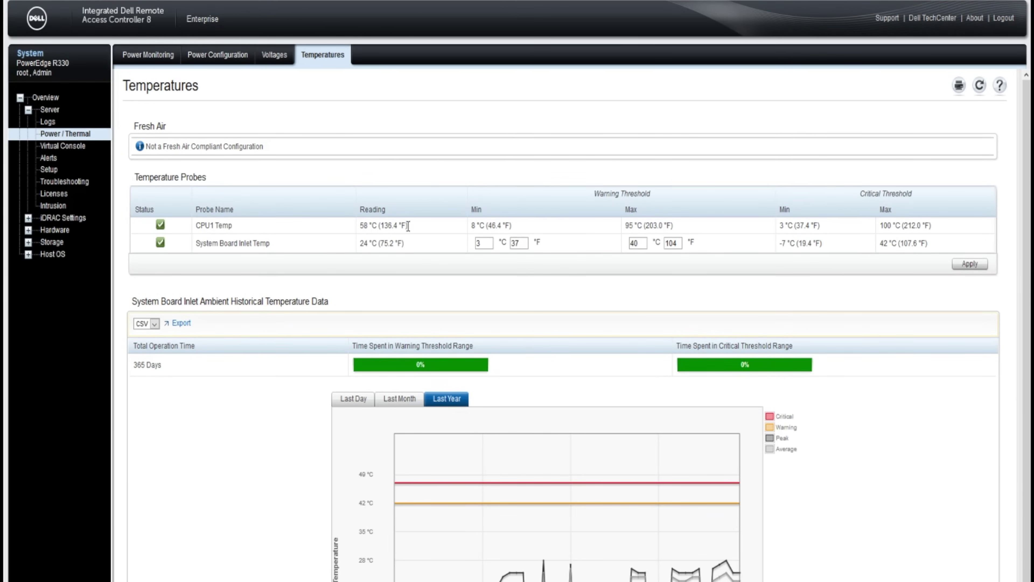
Refresh the Temperatures page, highlighting CPU1 as it drops from 58 °C to 54 °C.
{"action": "left_click_drag", "start_coordinate": [408, 225], "coordinate": [361, 225]}
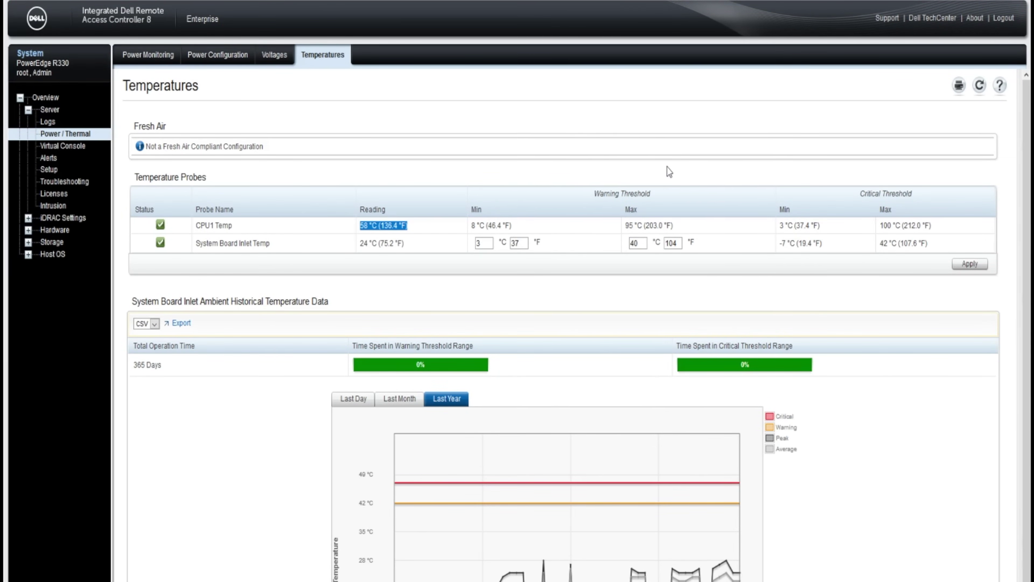
{"action": "left_click", "coordinate": [686, 168]}
{"action": "left_click", "coordinate": [980, 87]}
{"action": "left_click", "coordinate": [980, 86]}
{"action": "left_click_drag", "start_coordinate": [406, 225], "coordinate": [355, 226]}
{"action": "left_click", "coordinate": [377, 225]}
{"action": "left_click", "coordinate": [980, 86]}
Navigate to the Fans page under Hardware in the iDRAC left tree.
{"action": "left_click", "coordinate": [41, 217]}
{"action": "left_click", "coordinate": [53, 290]}
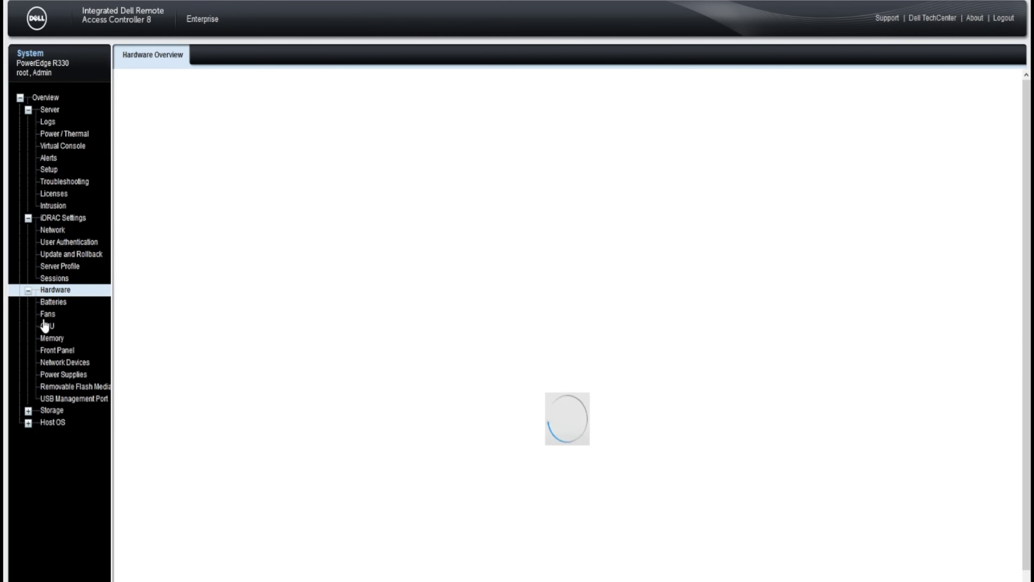
{"action": "left_click", "coordinate": [47, 314]}
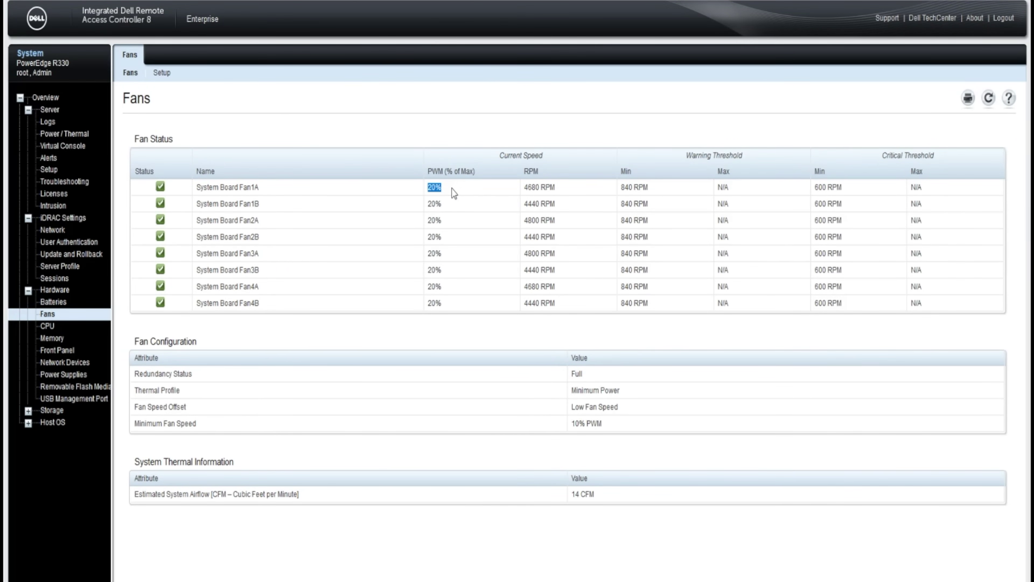
Refresh the fan readings and highlight the RPM values, including Fan1A at 4680 RPM.
{"action": "left_click", "coordinate": [485, 230]}
{"action": "left_click", "coordinate": [989, 98]}
{"action": "left_click_drag", "start_coordinate": [558, 188], "coordinate": [521, 190]}
{"action": "left_click_drag", "start_coordinate": [561, 304], "coordinate": [573, 197]}
{"action": "left_click", "coordinate": [573, 197]}
{"action": "left_click", "coordinate": [989, 98]}
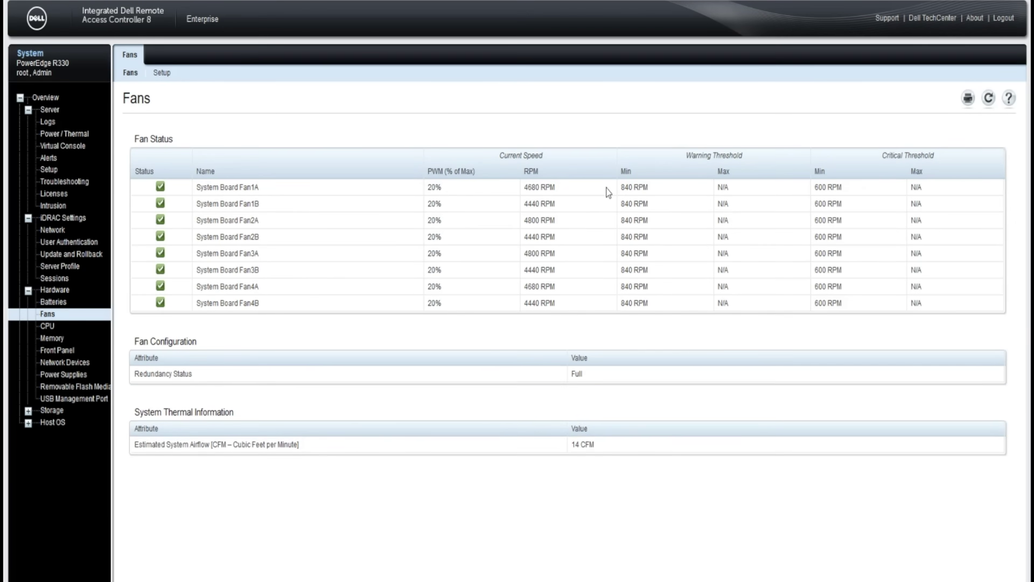
{"action": "left_click_drag", "start_coordinate": [569, 186], "coordinate": [516, 191]}
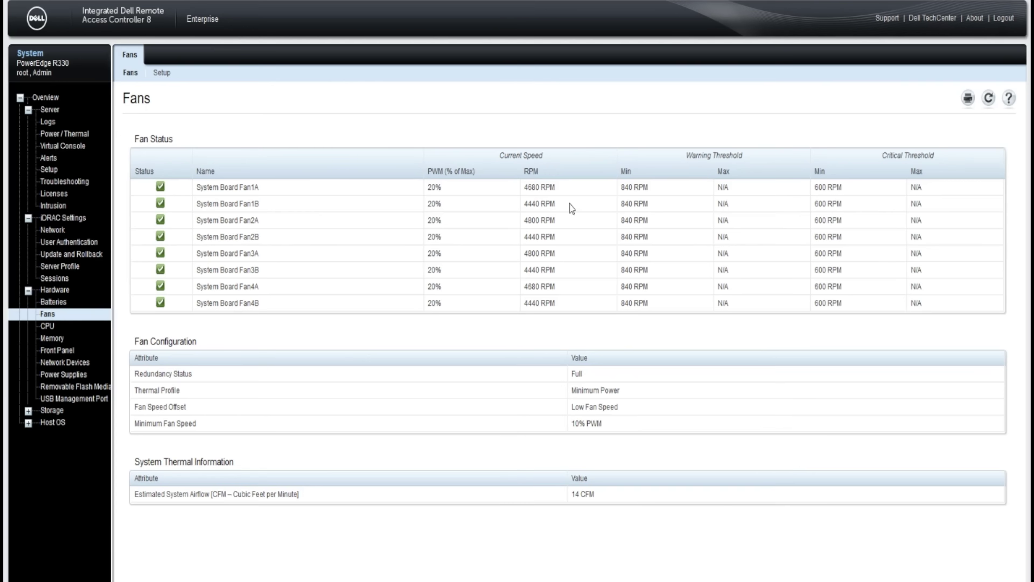